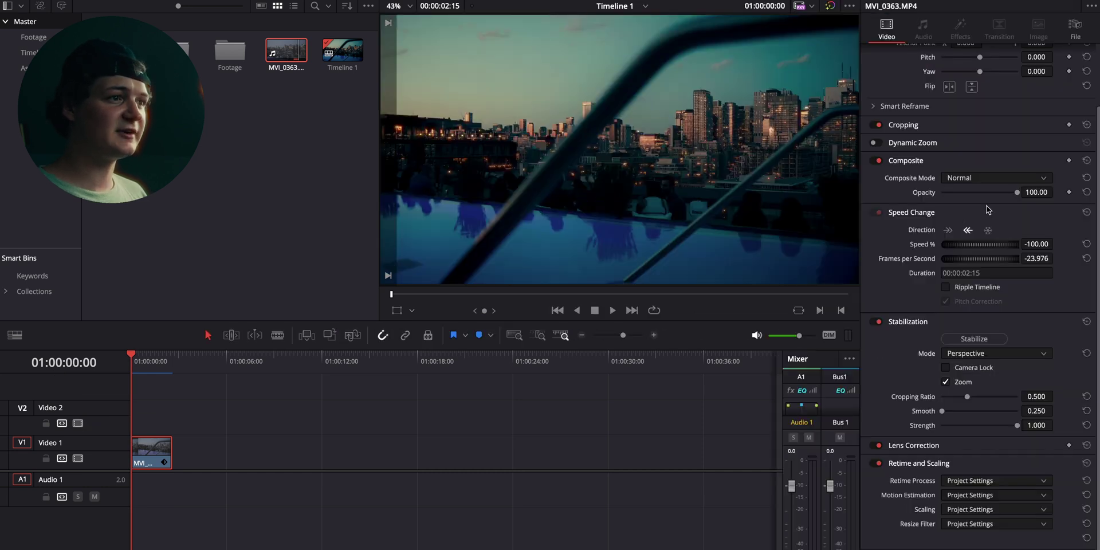
Select the MVI_0363 skyline clip on V1 to show its Speed Change properties in the Inspector
click(912, 217)
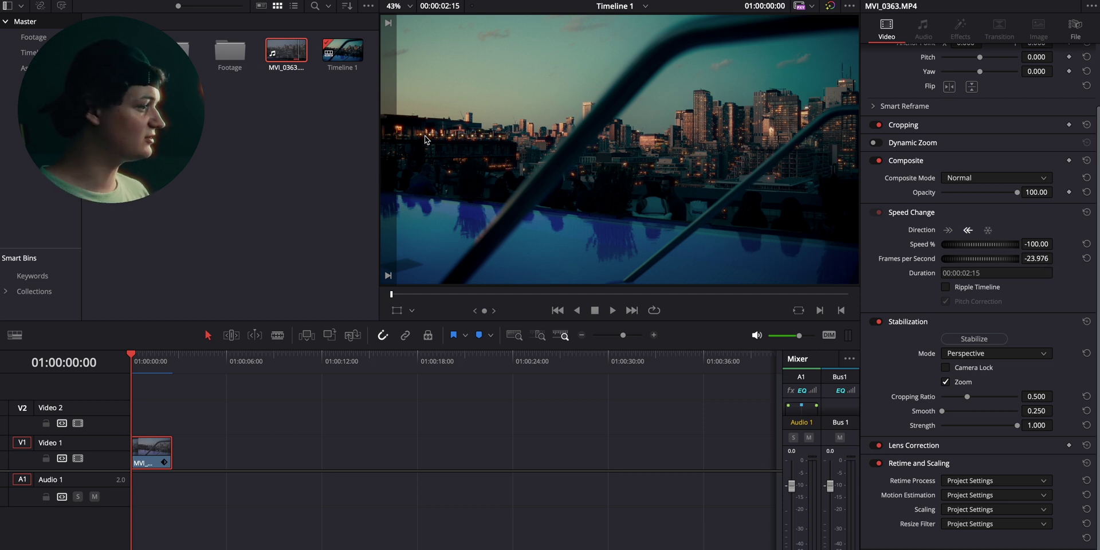
click(283, 50)
click(300, 58)
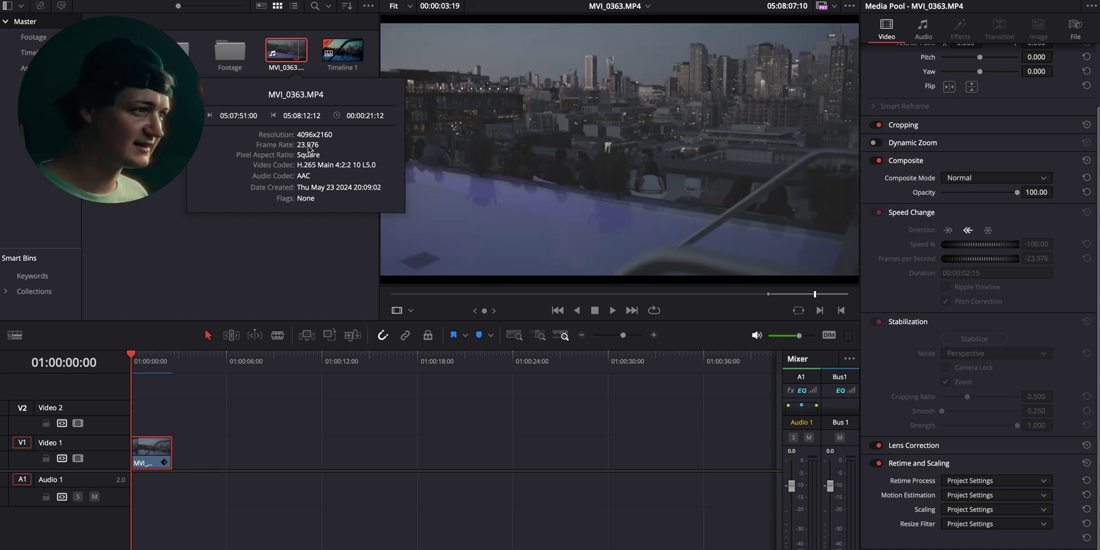
click(281, 409)
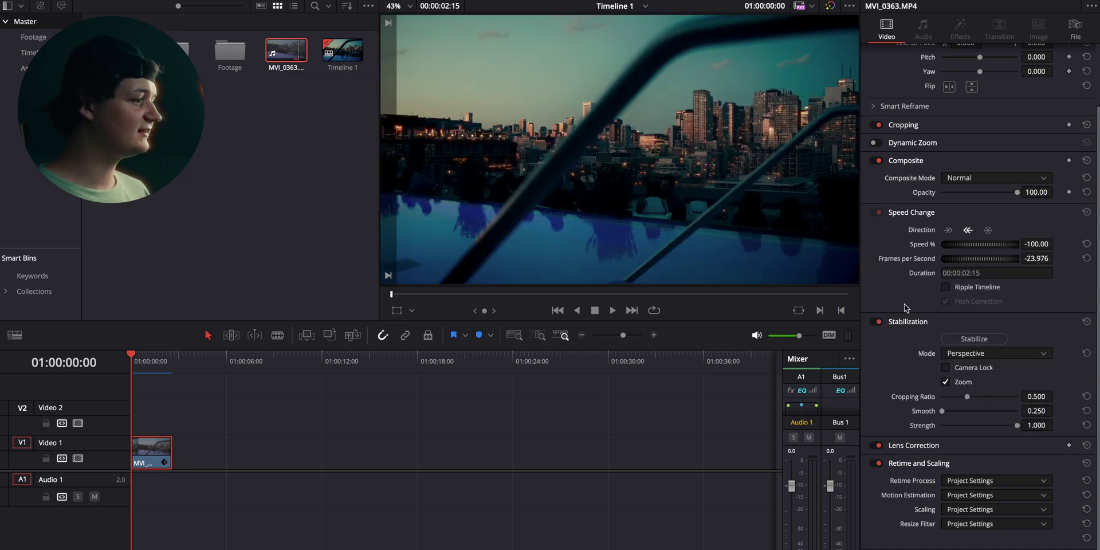
Change the clip's Speed % from -100 to -40
click(1039, 244)
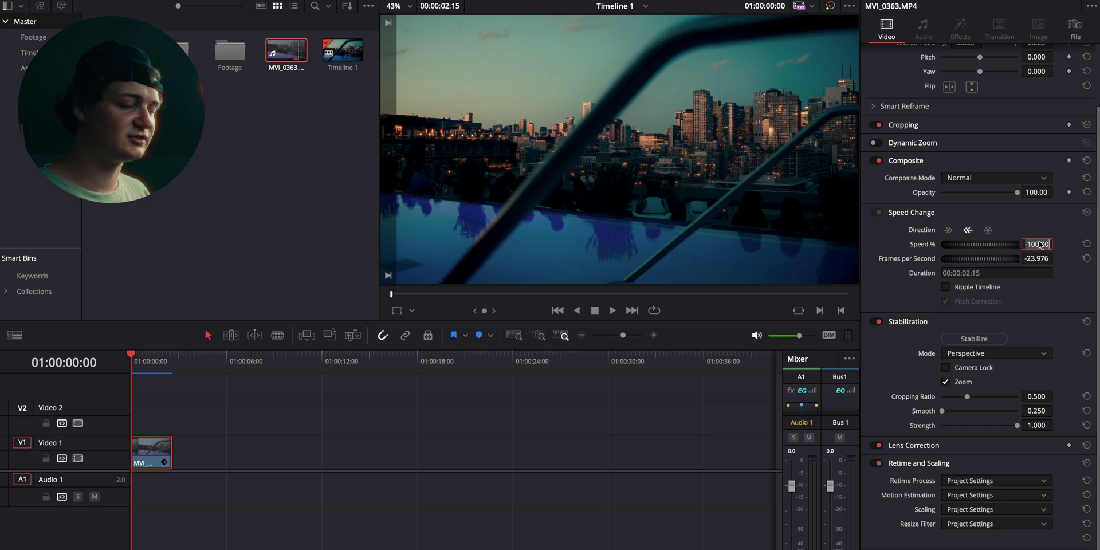
key(BackSpace)
text(-45)
key(Return)
Play back the slowed clip, return to its start, and reselect it to show its properties
key(space)
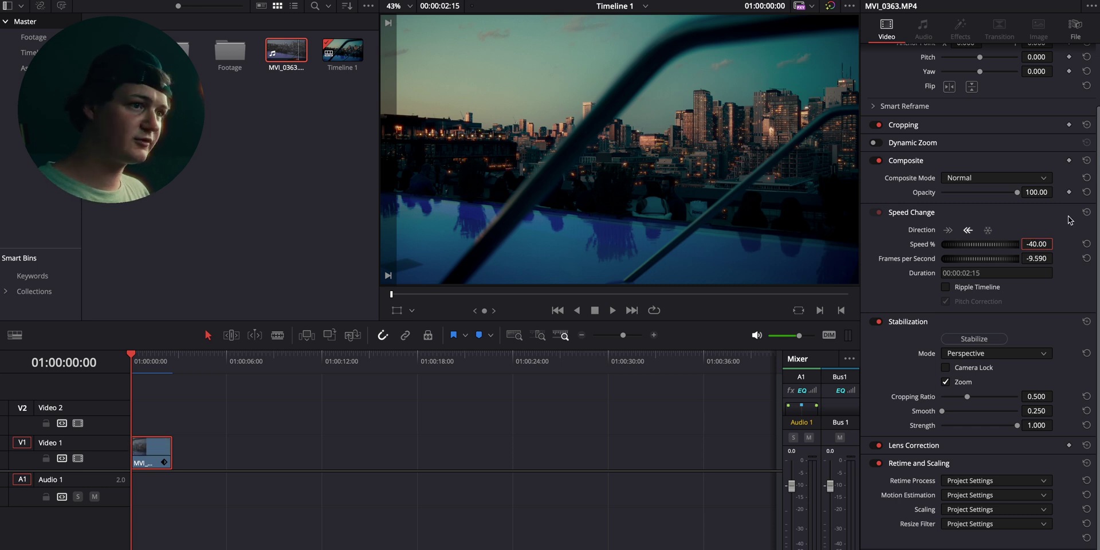
click(228, 415)
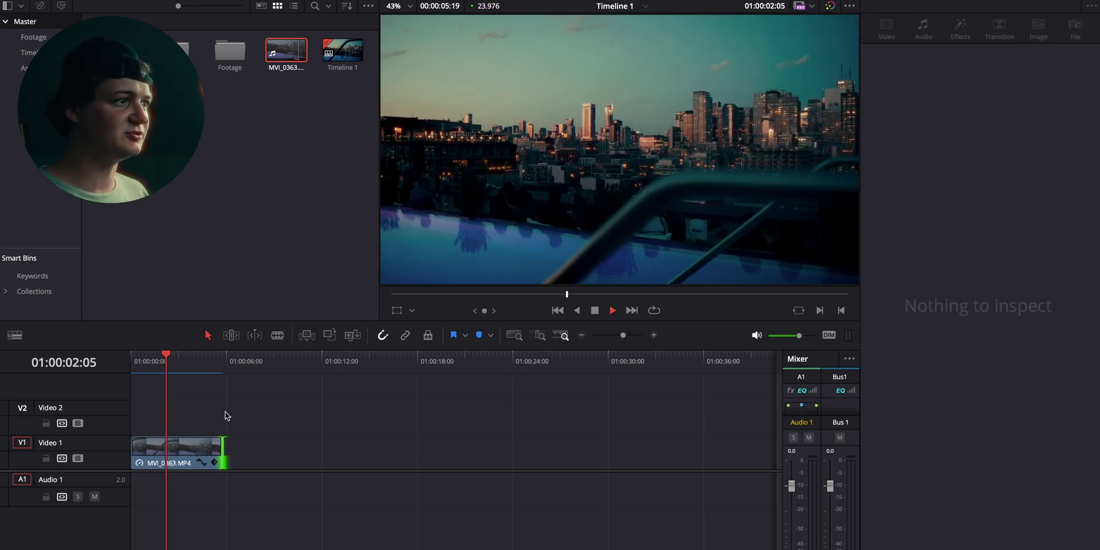
key(space)
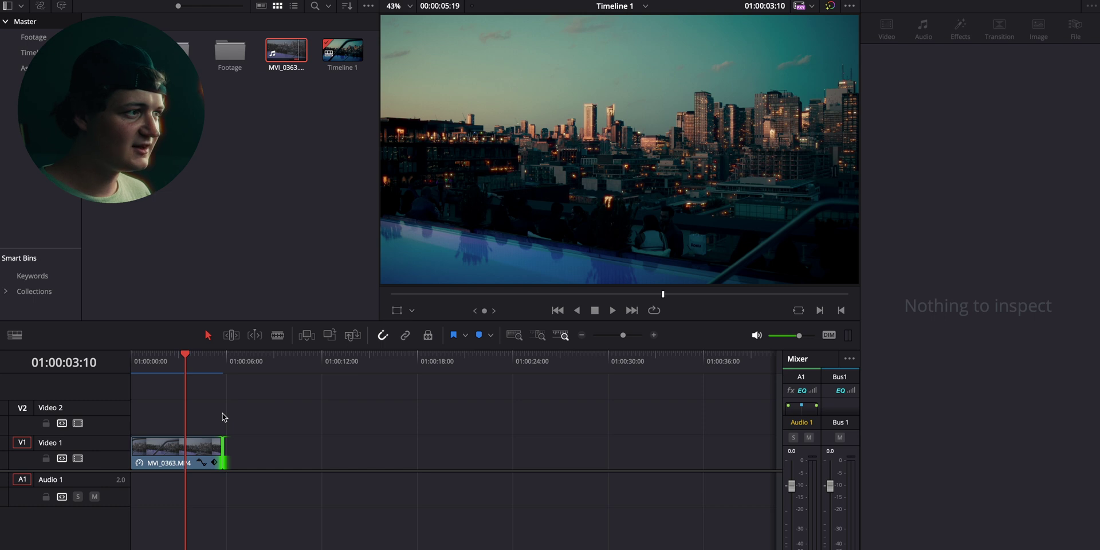
key(Home)
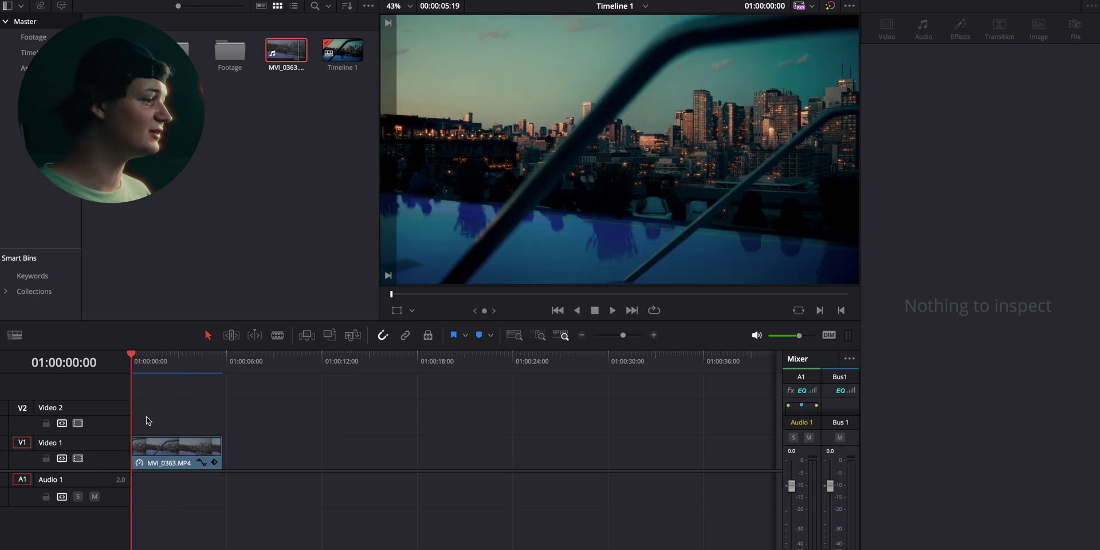
click(180, 454)
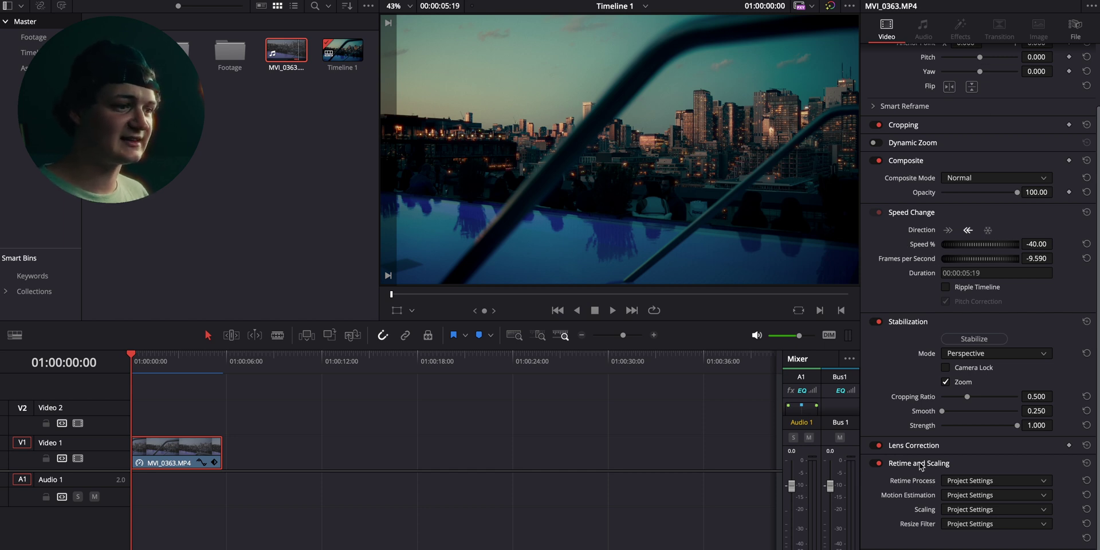
scroll(921, 467, up, 3)
Set the clip's Retime Process to Optical Flow
click(879, 534)
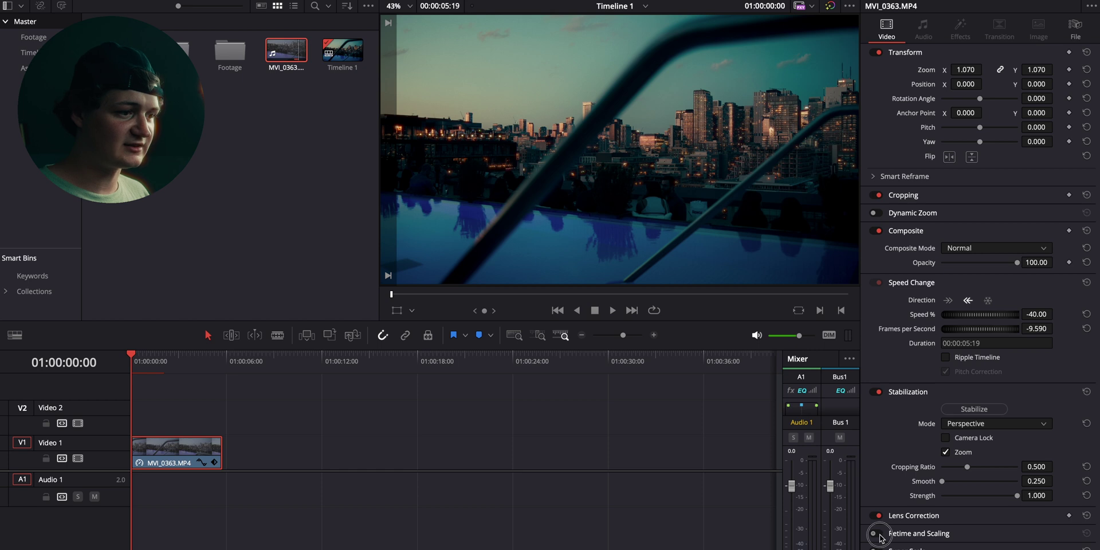
click(927, 535)
scroll(929, 525, down, 3)
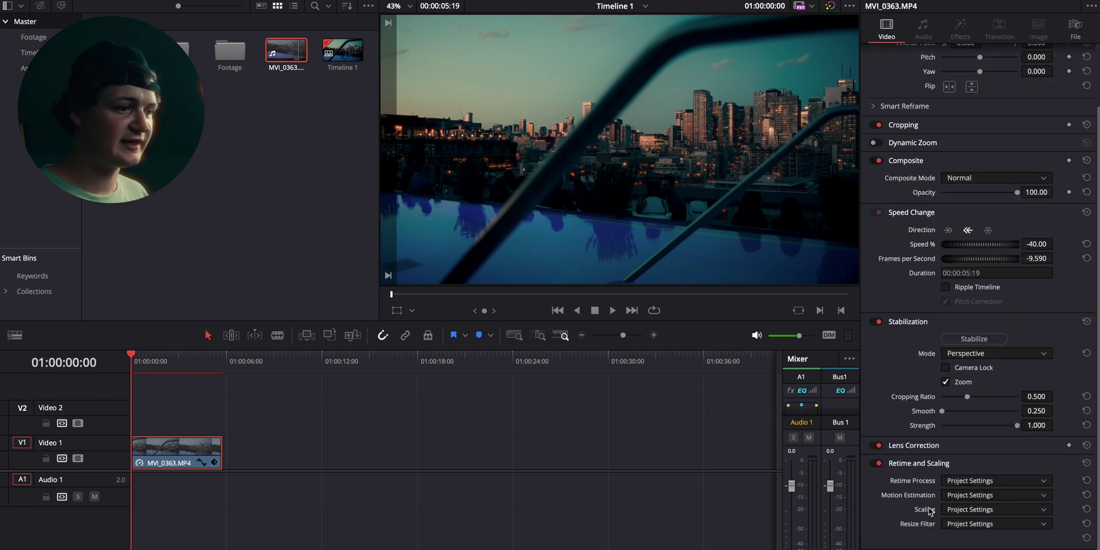
click(952, 481)
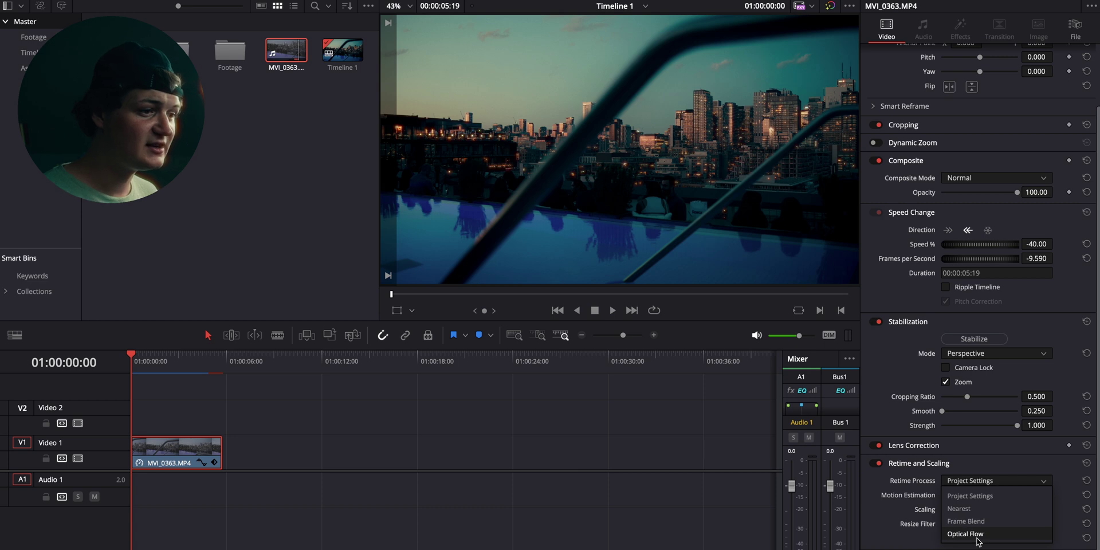
click(981, 536)
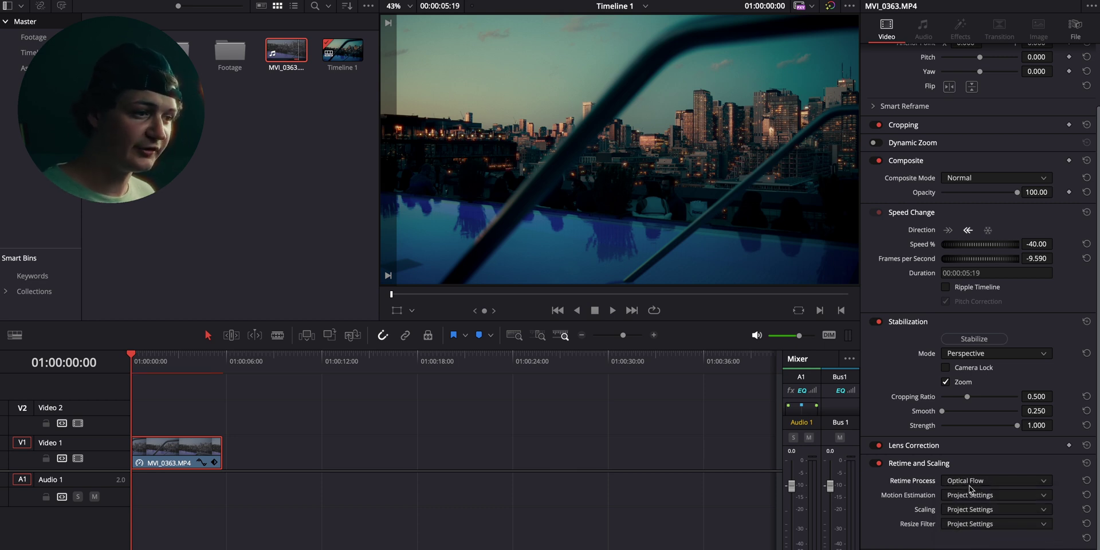
Set Motion Estimation to Enhanced Better
click(986, 495)
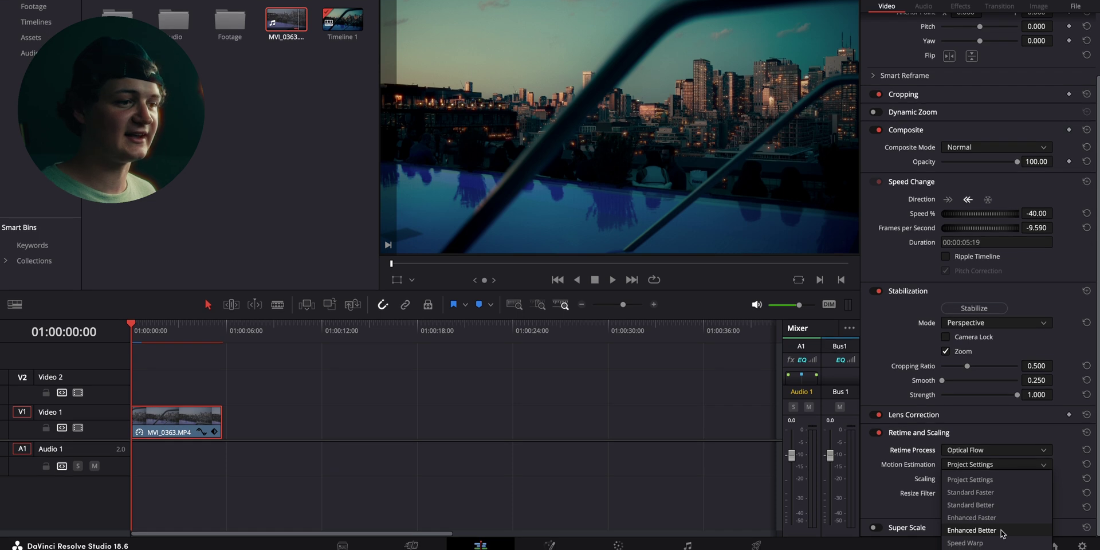
click(974, 549)
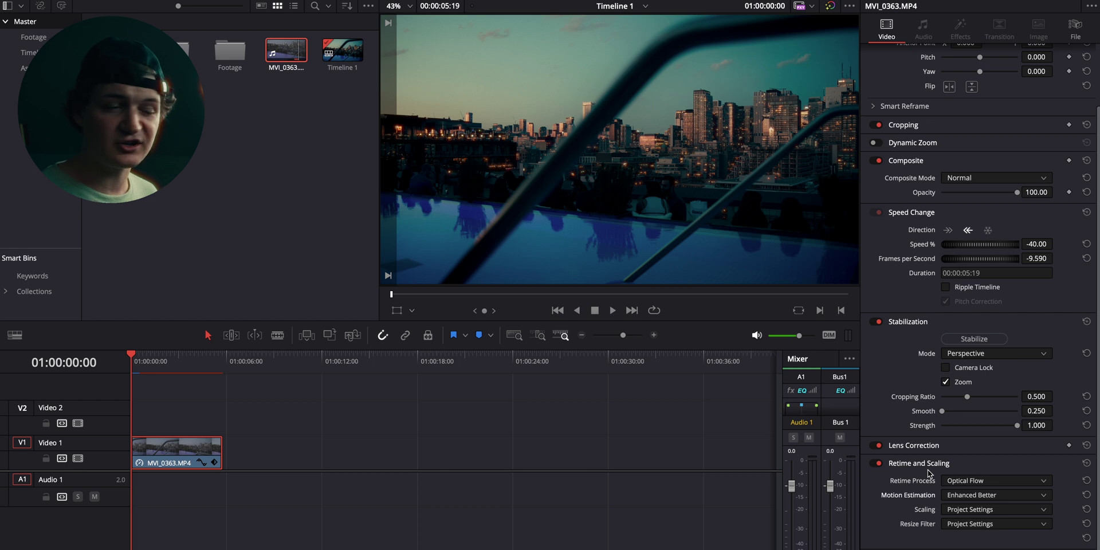
click(963, 495)
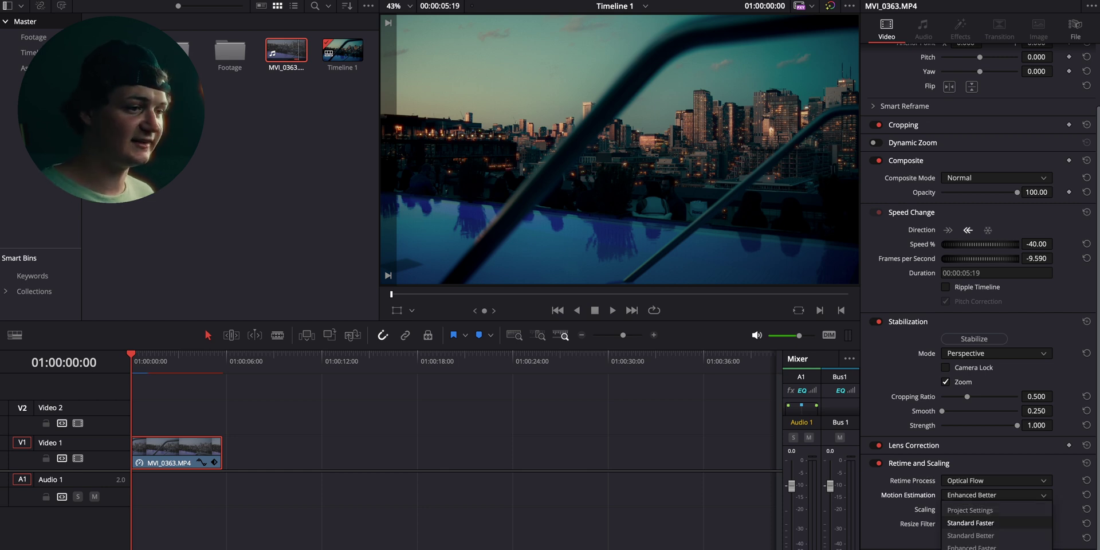
key(Escape)
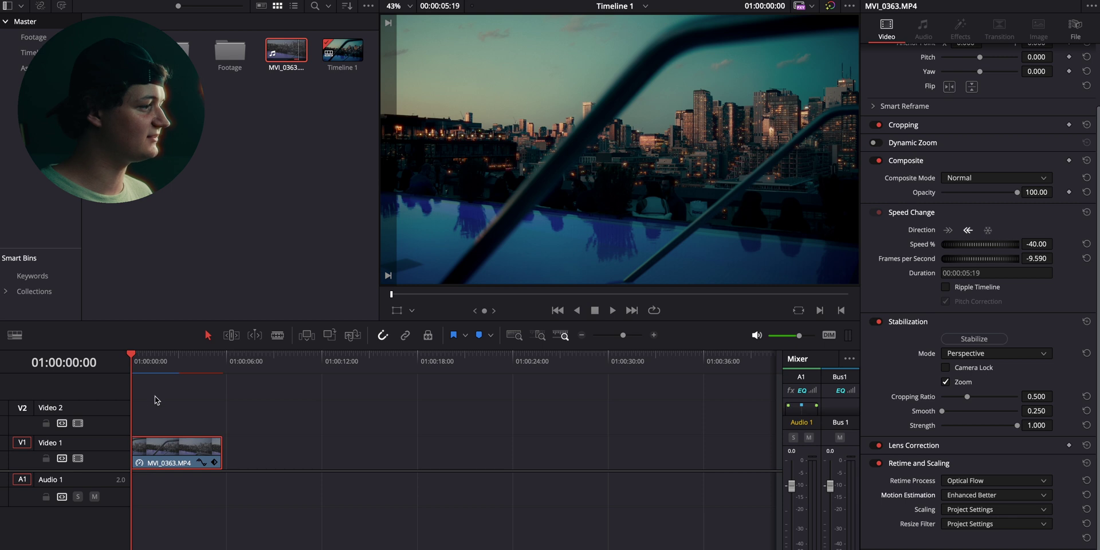
drag(147, 360, 59, 373)
key(space)
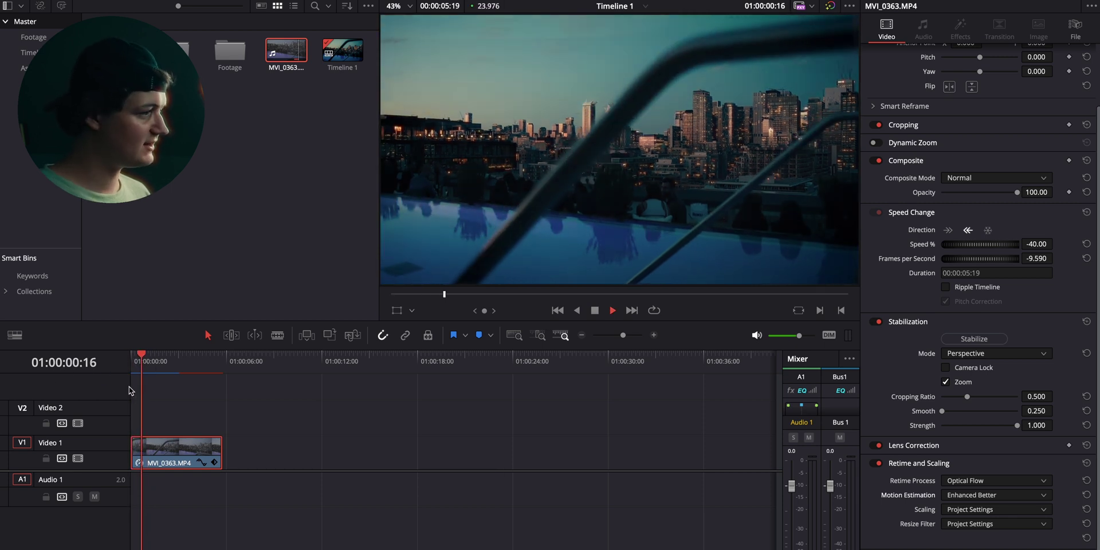
key(space)
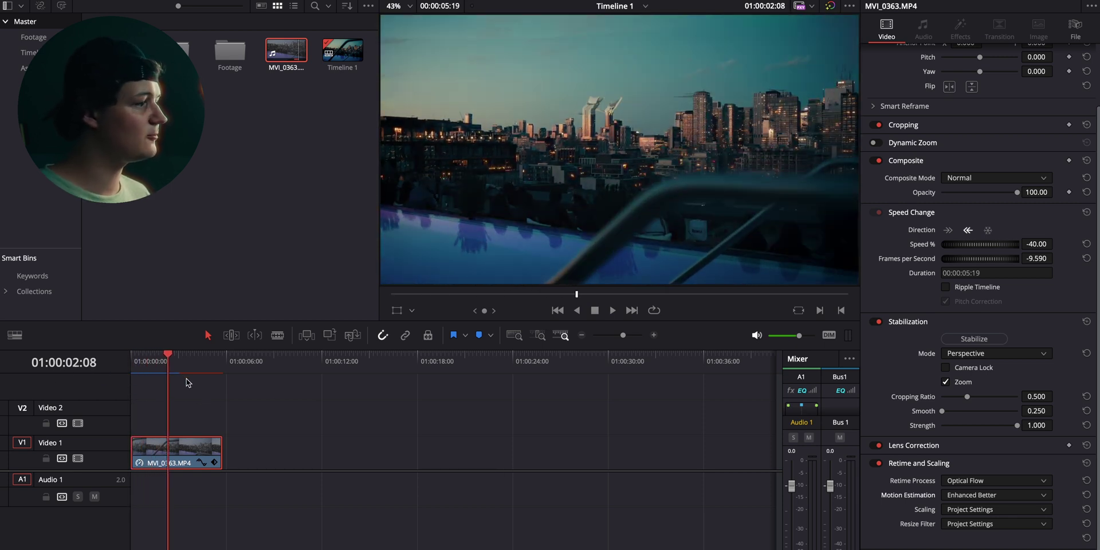
key(Home)
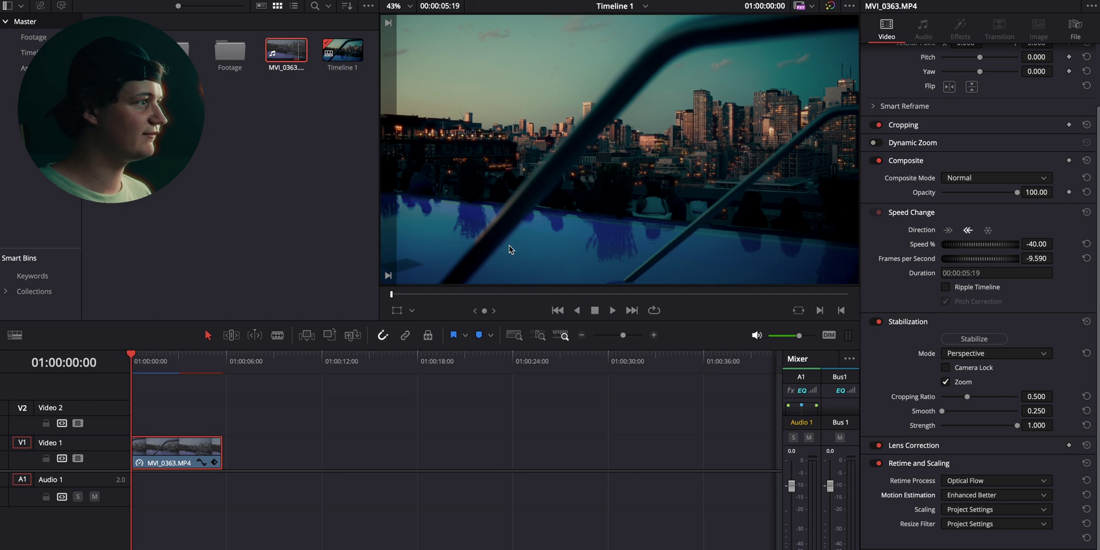
click(304, 1)
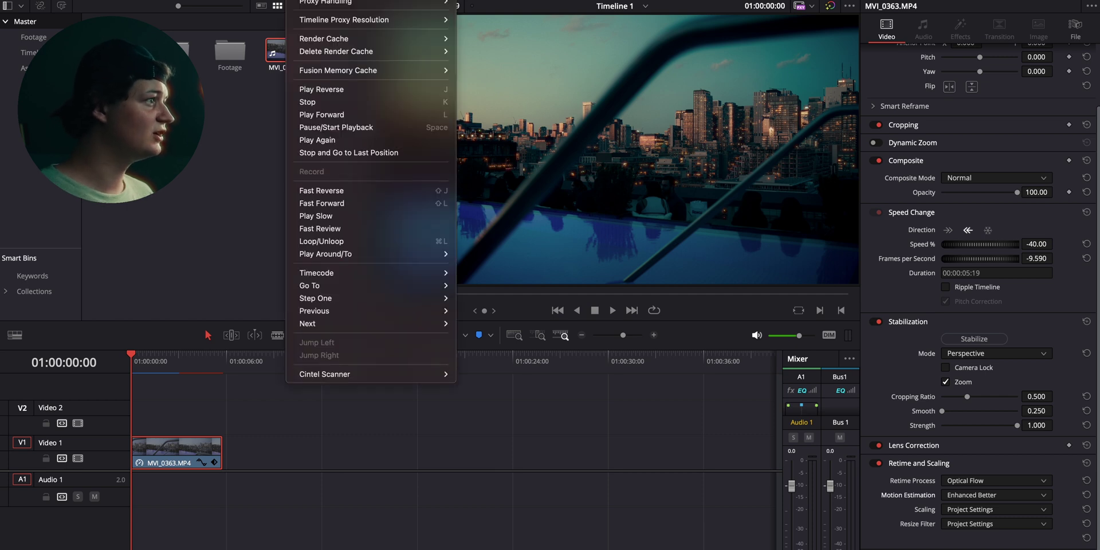
mouse_move(332, 43)
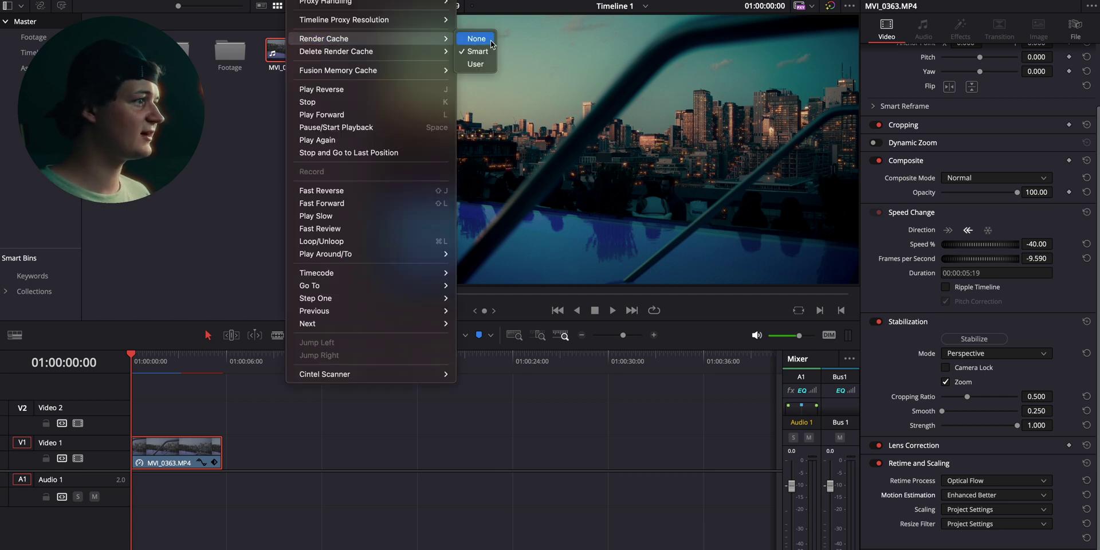
click(474, 57)
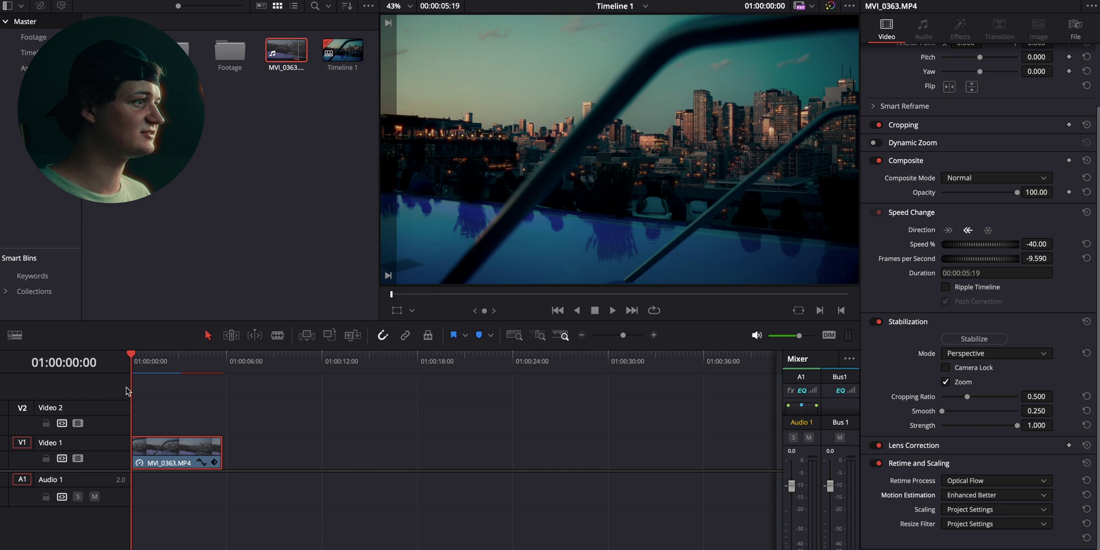
key(space)
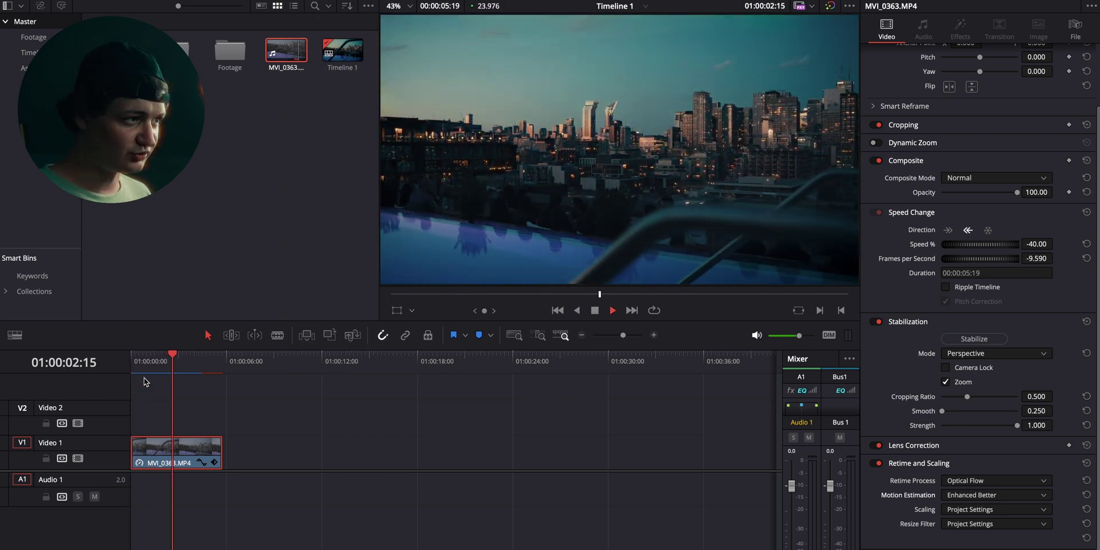
key(space)
drag(178, 368, 30, 392)
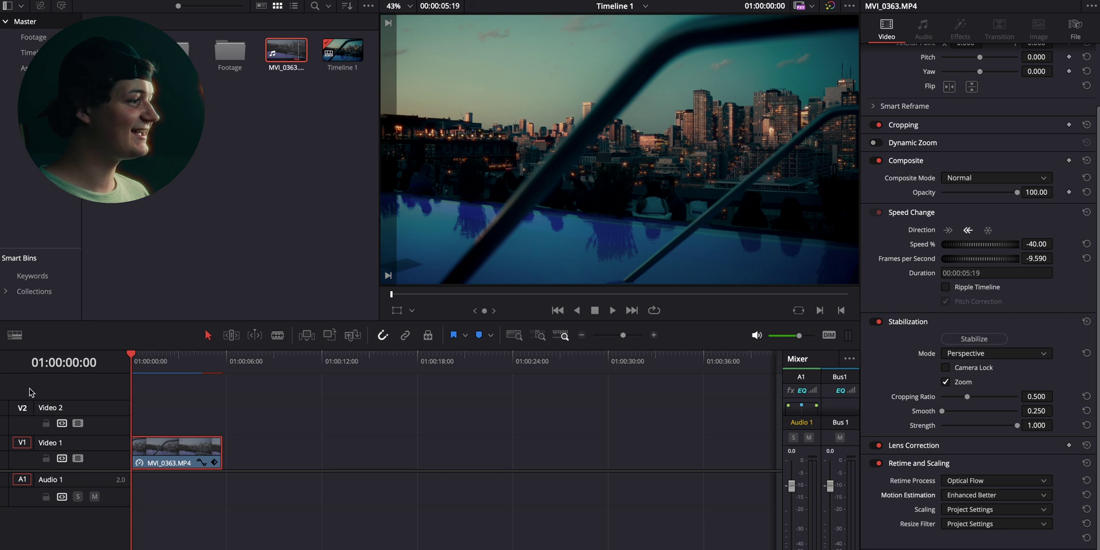
key(space)
key(Home)
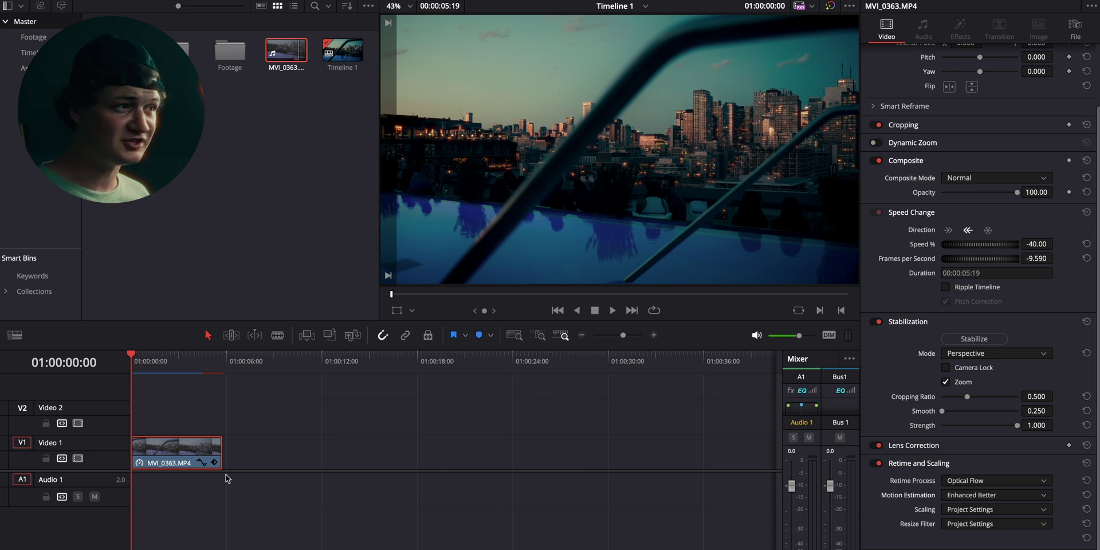
key(space)
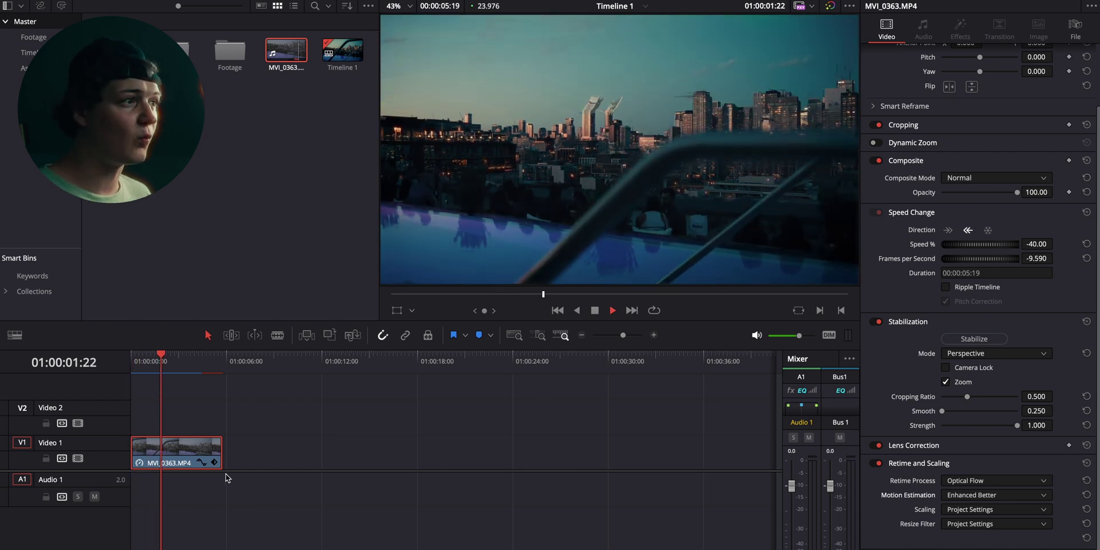
key(space)
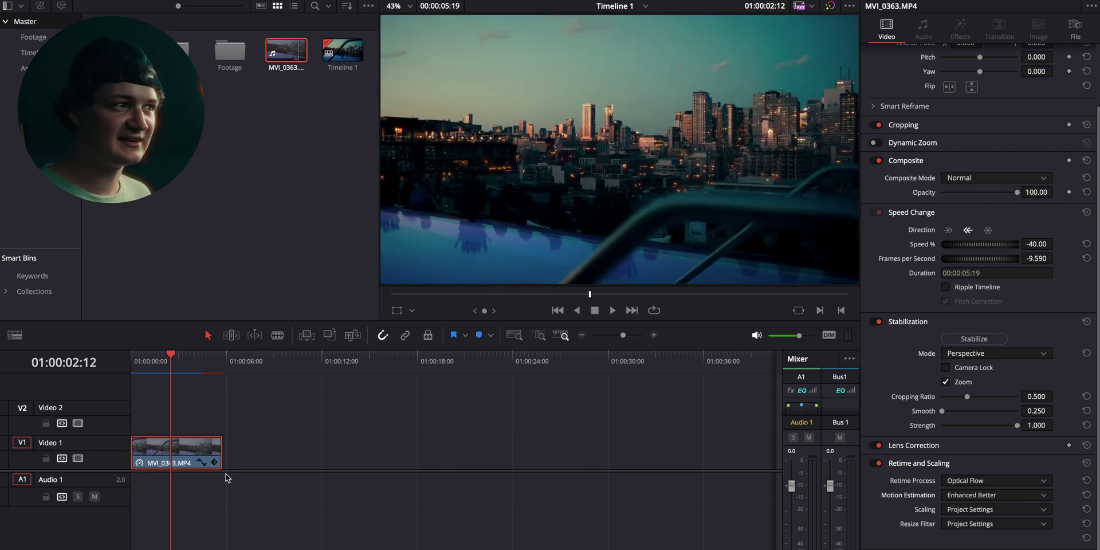
click(877, 463)
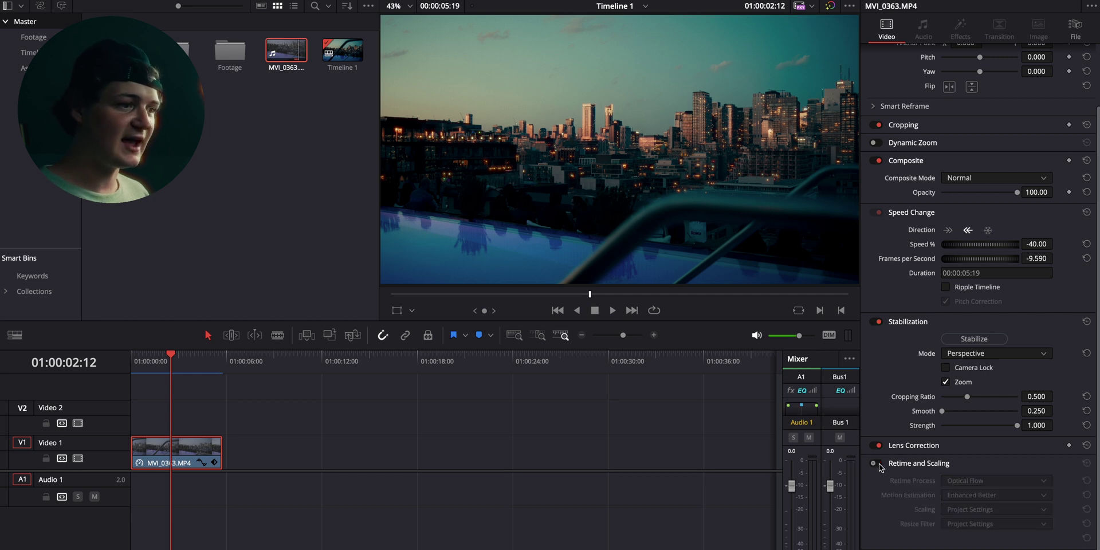
click(877, 463)
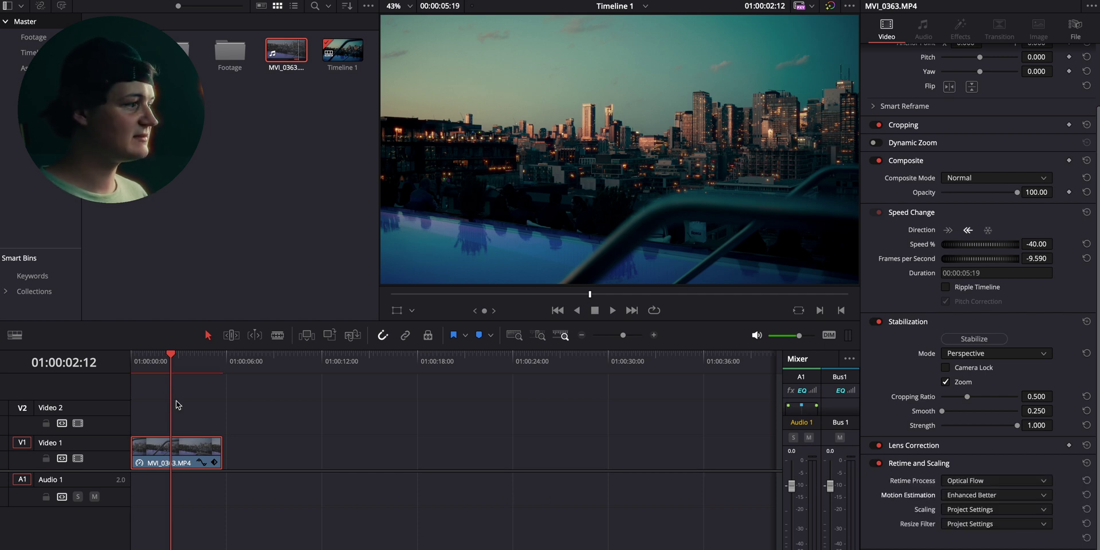
key(Home)
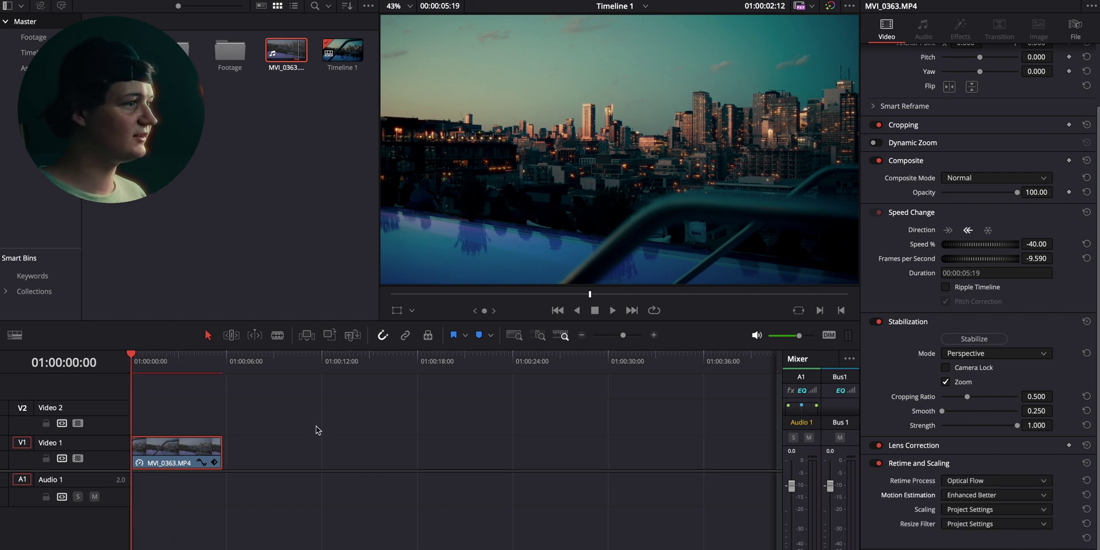
key(space)
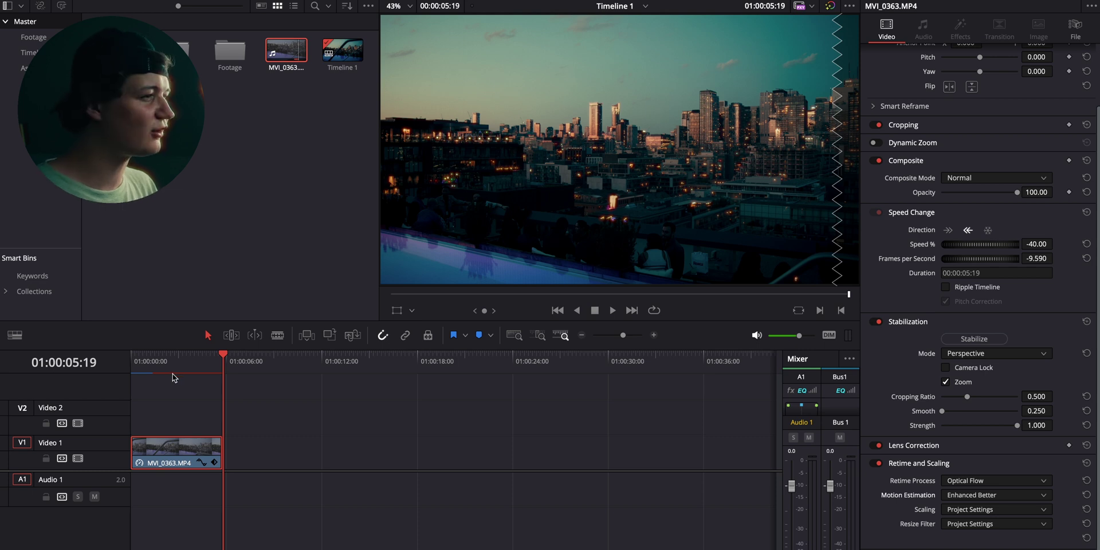
key(Home)
key(space)
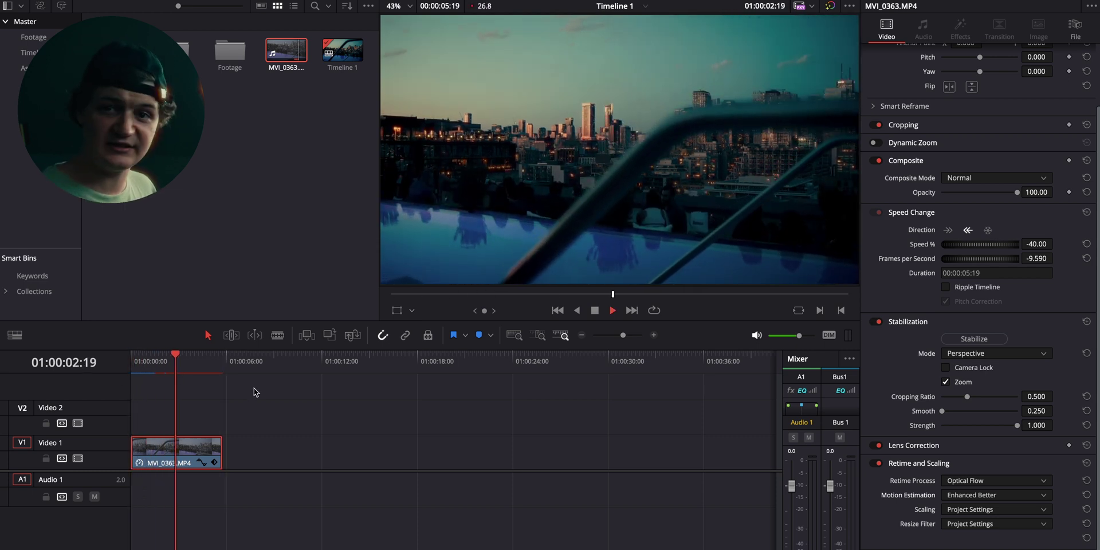
click(139, 361)
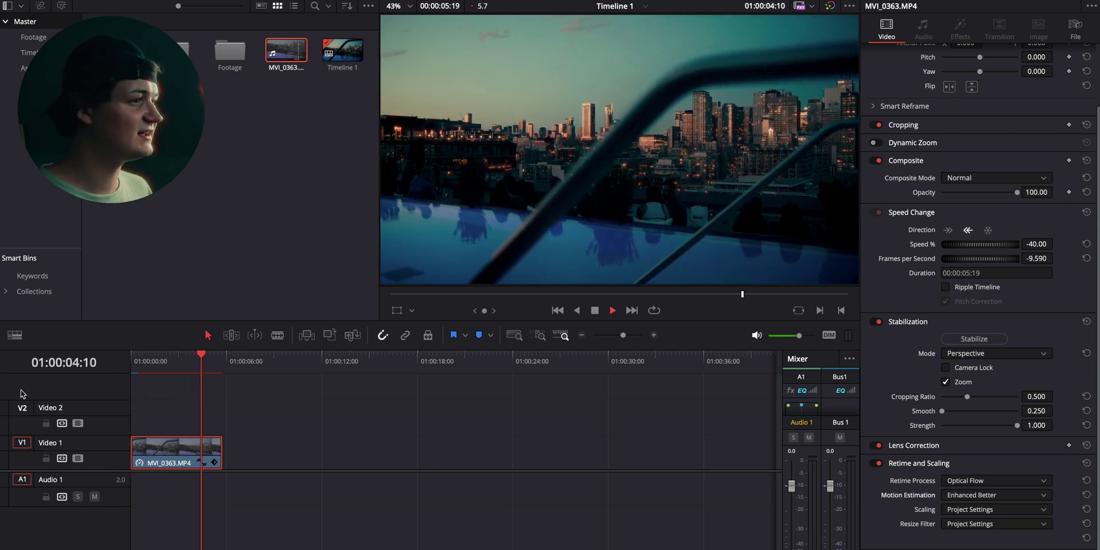
key(space)
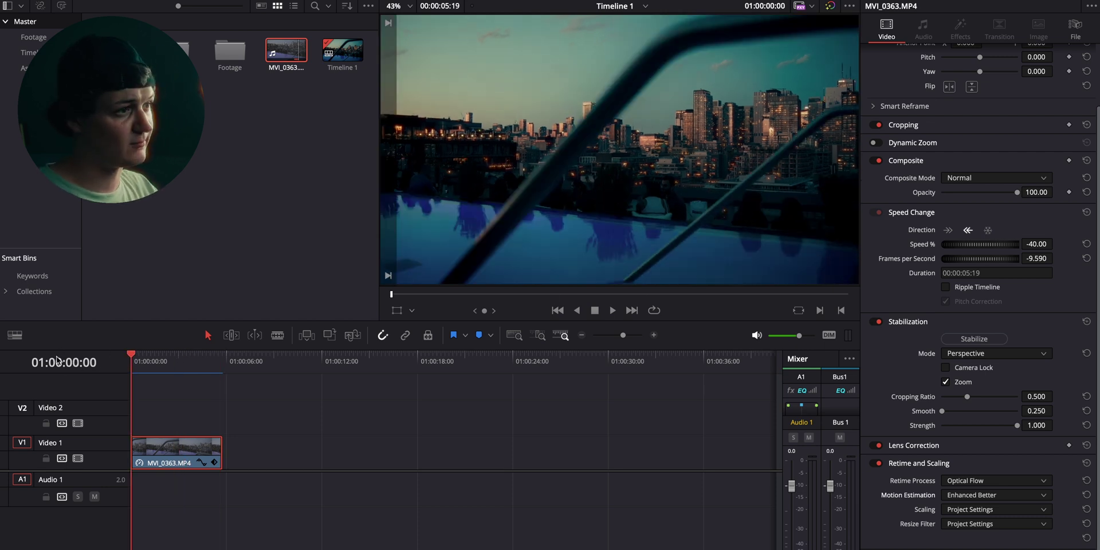
key(space)
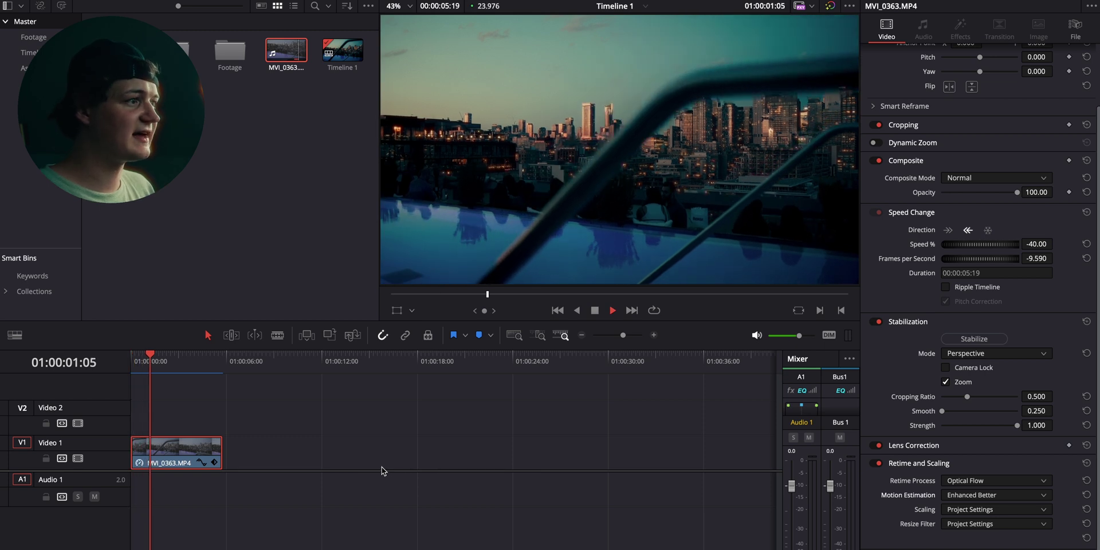